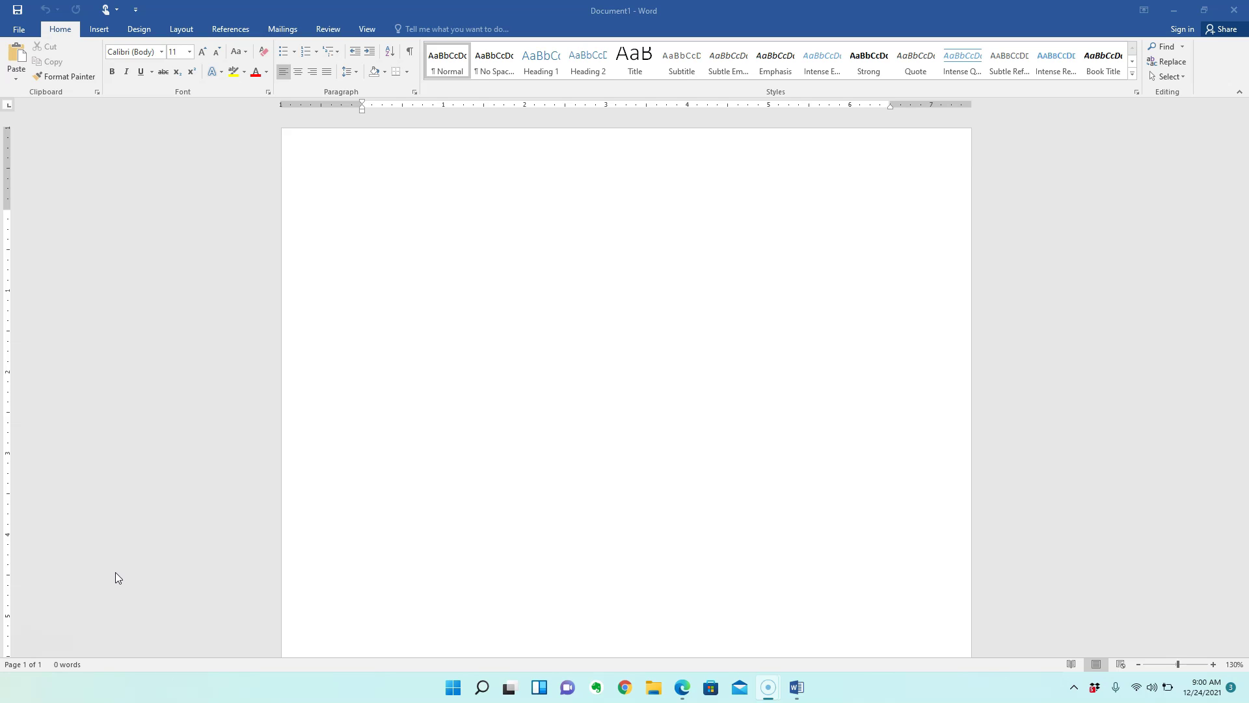
- Open Word Options from the File menu and show the Save category
{"action": "left_click", "coordinate": [155, 559]}
{"action": "left_click", "coordinate": [19, 31]}
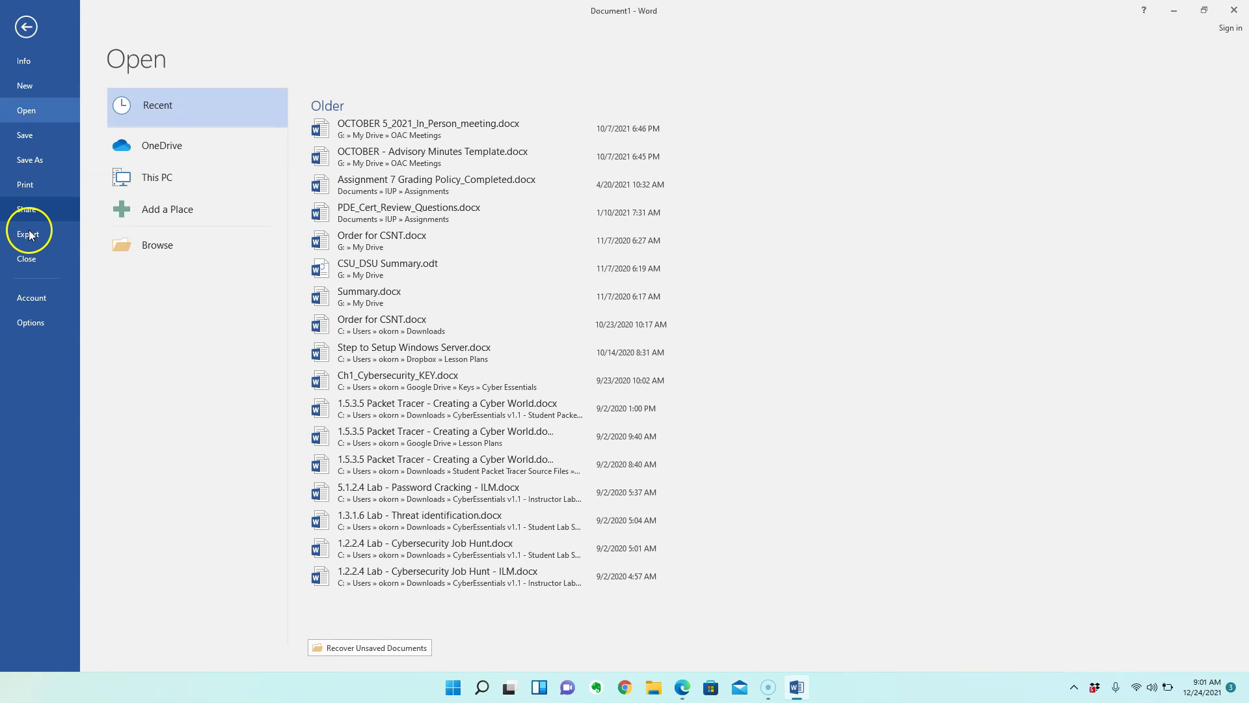
{"action": "left_click", "coordinate": [30, 322]}
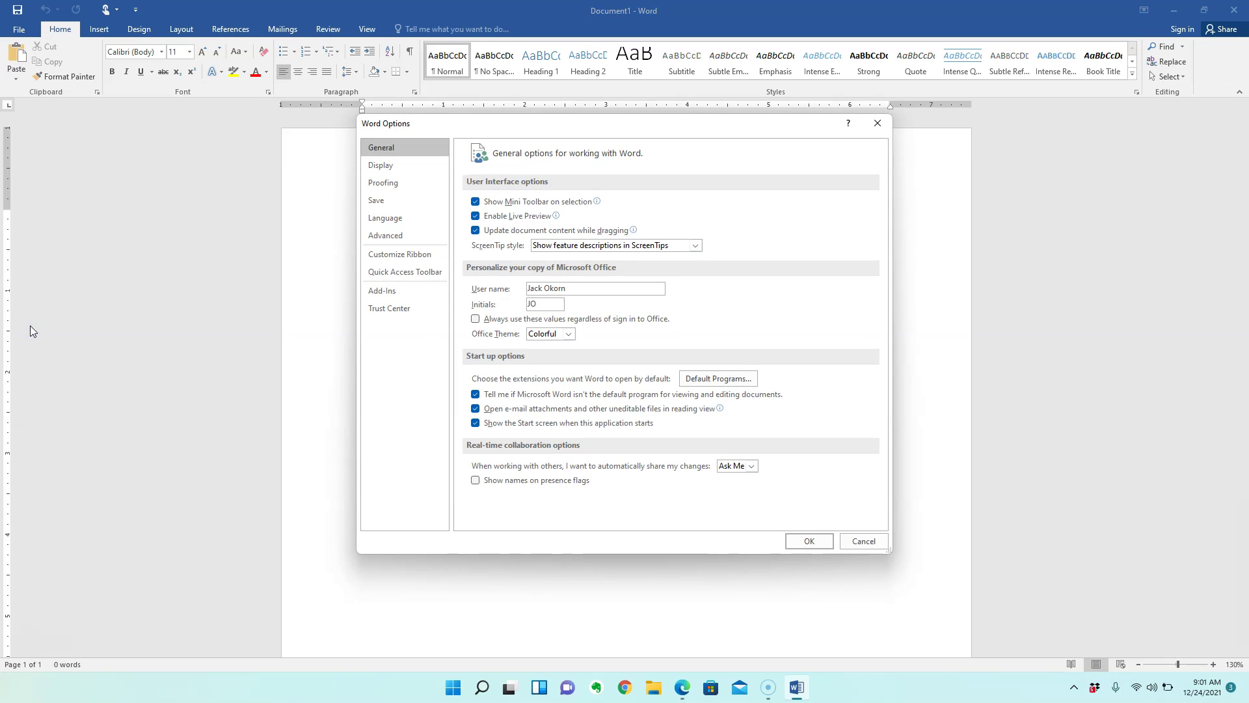
{"action": "left_click", "coordinate": [231, 250]}
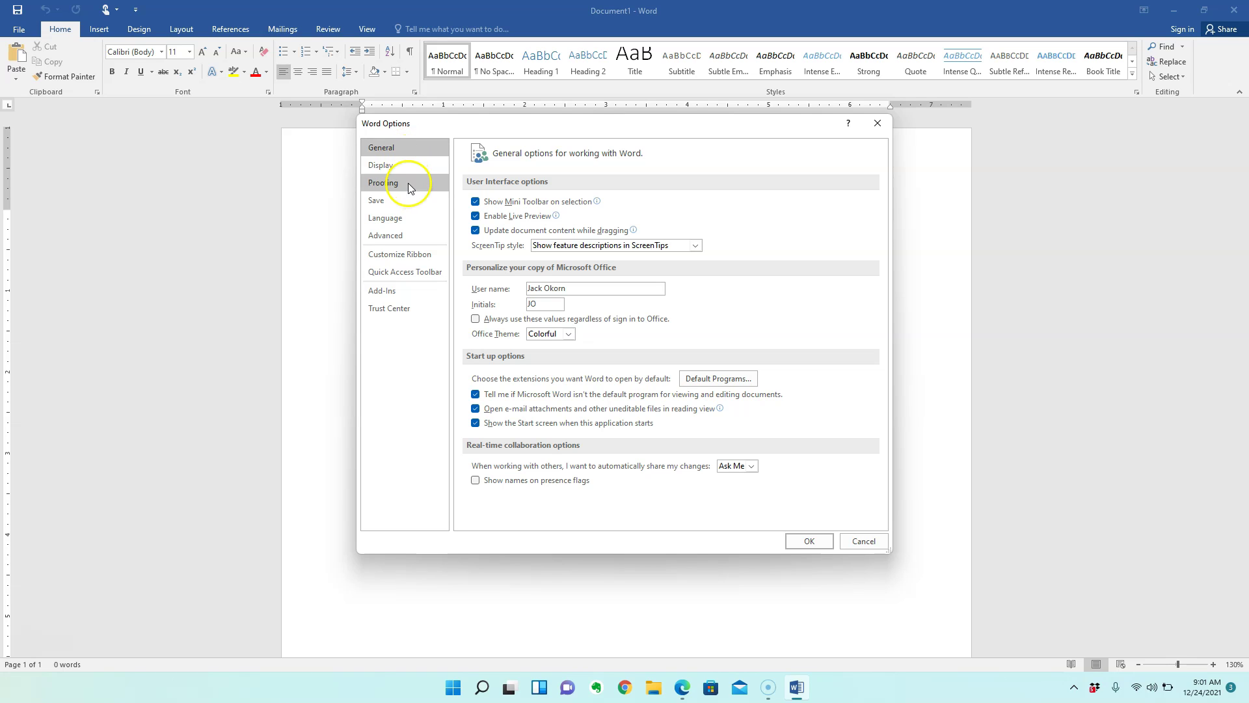
{"action": "left_click", "coordinate": [372, 201]}
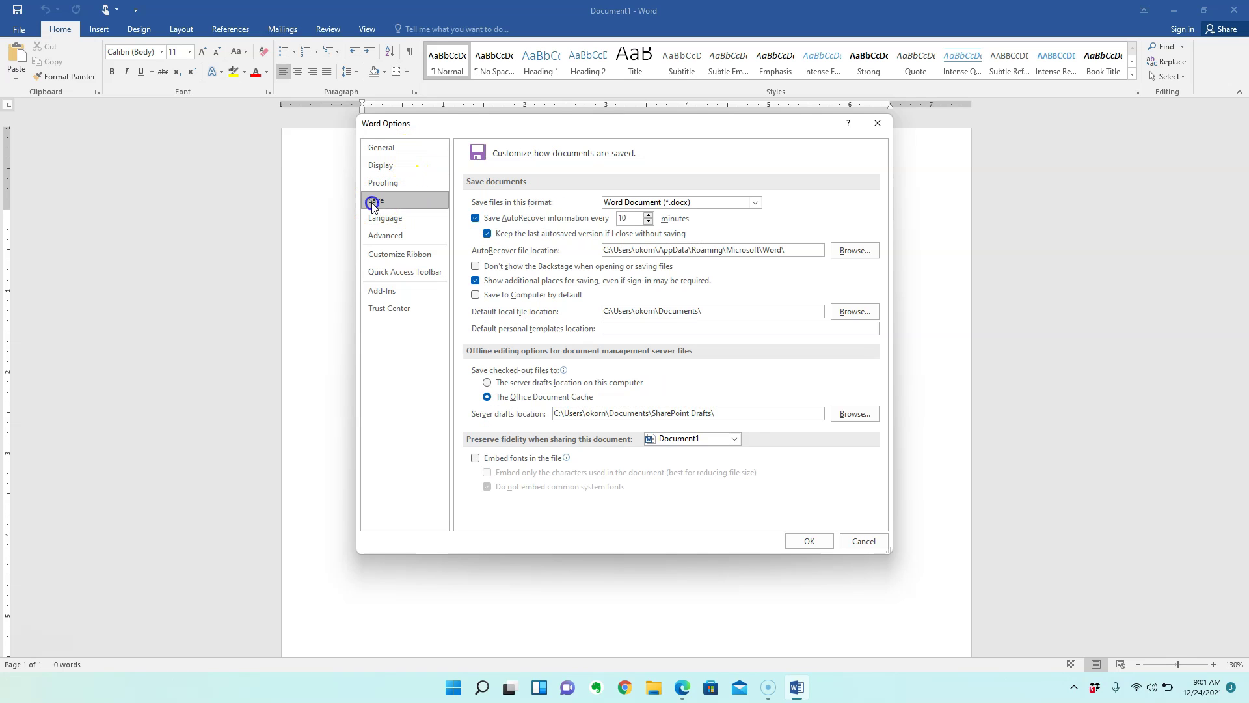
- Replace the 10-minute AutoRecover interval with 2 minutes
{"action": "left_click", "coordinate": [626, 219]}
{"action": "left_click_drag", "start_coordinate": [626, 218], "coordinate": [591, 221]}
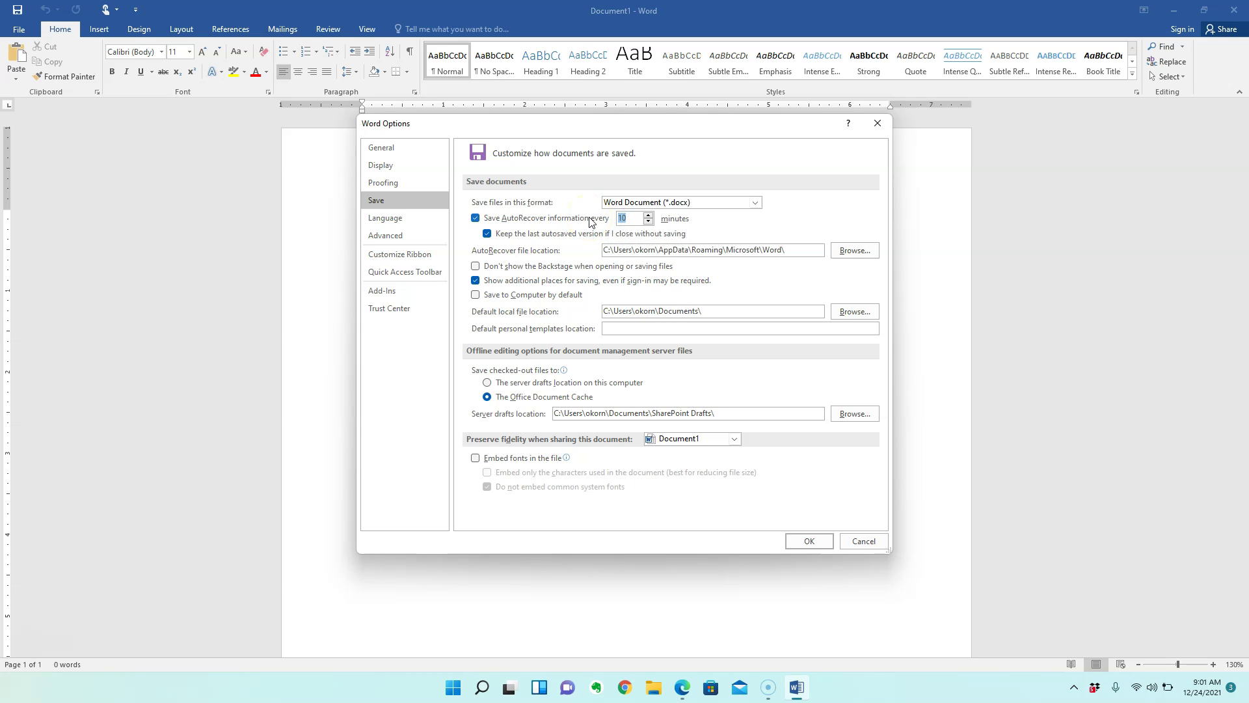
{"action": "type", "text": "2"}
- Create a Recovery folder in Documents and make it the AutoRecover file location
{"action": "left_click", "coordinate": [854, 249]}
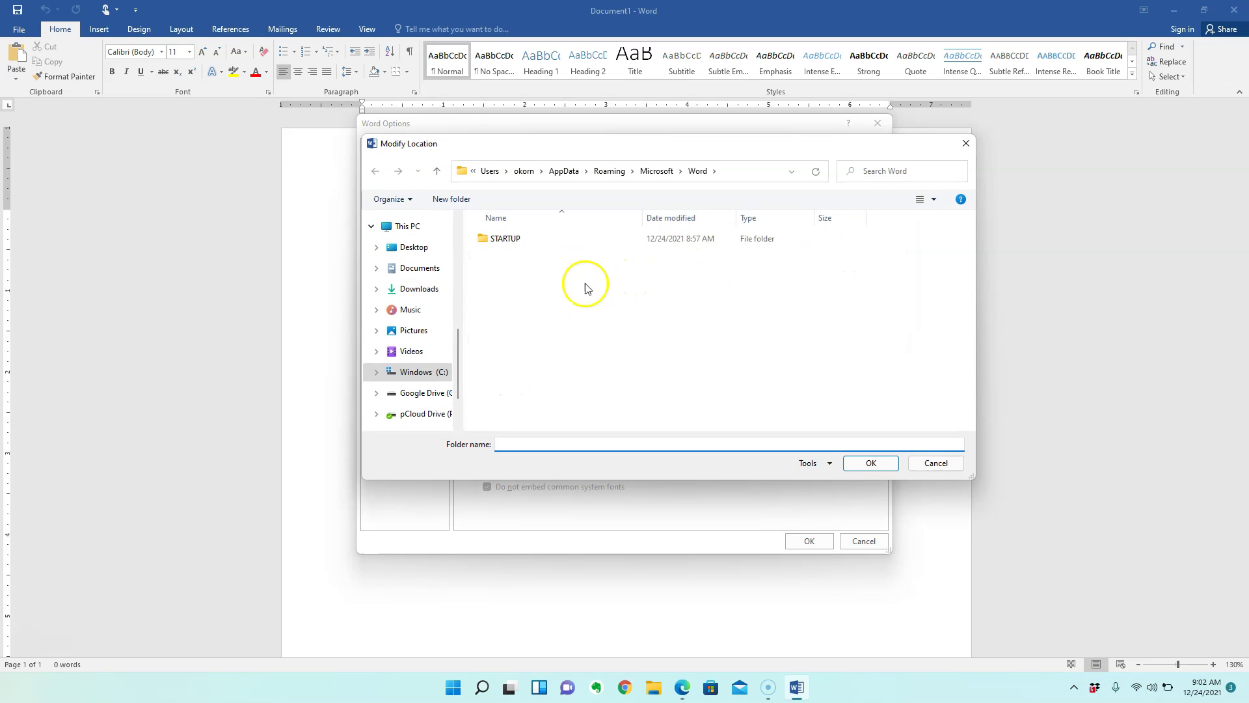
{"action": "left_click", "coordinate": [426, 269]}
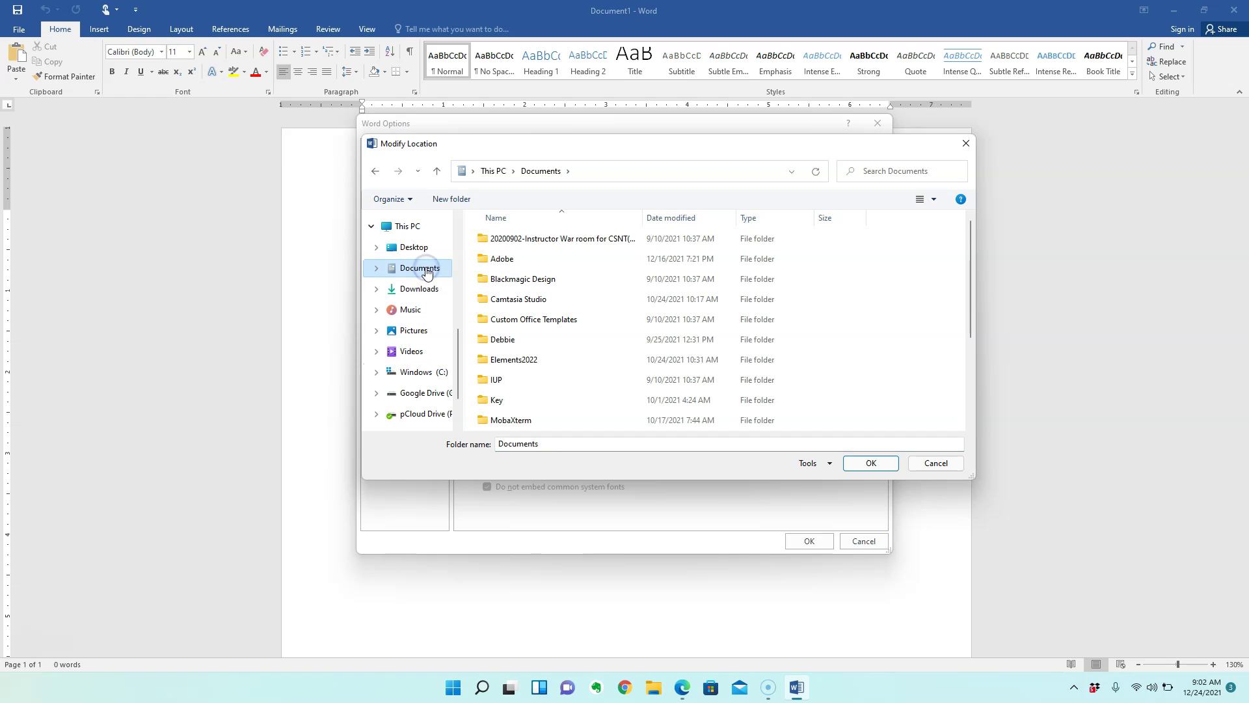
{"action": "left_click", "coordinate": [450, 200]}
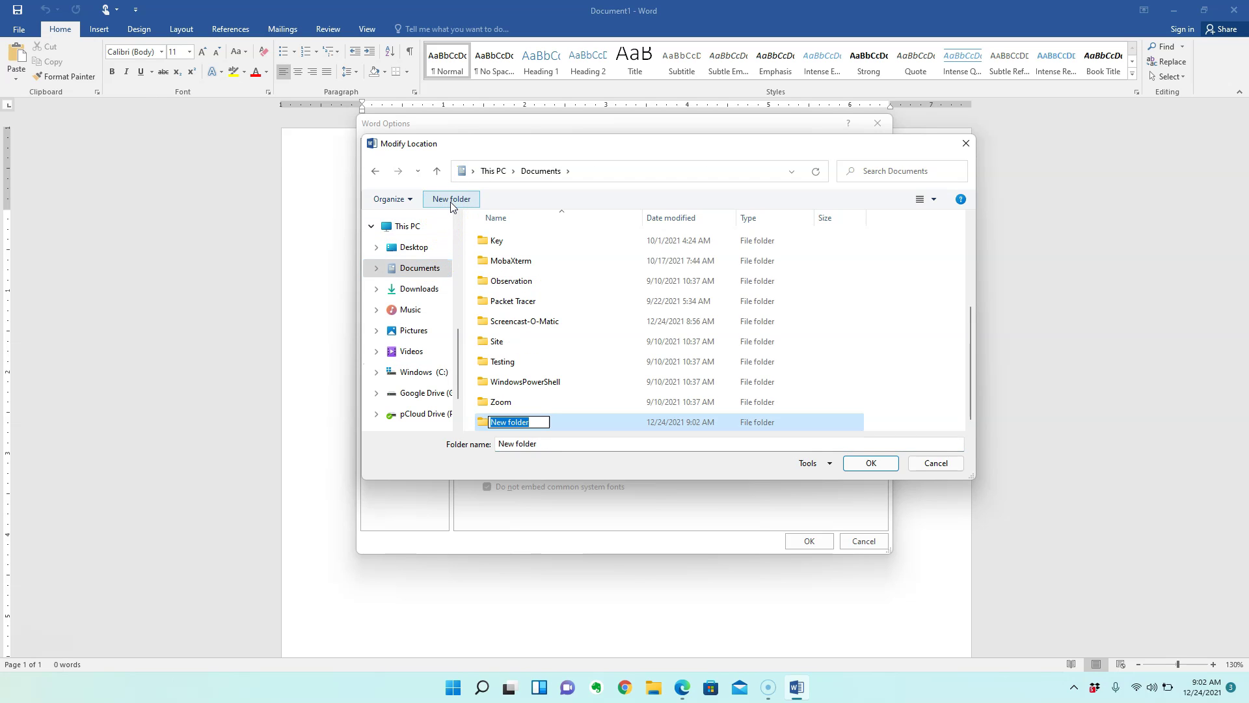
{"action": "type", "text": "Recovery"}
{"action": "key", "text": "Return"}
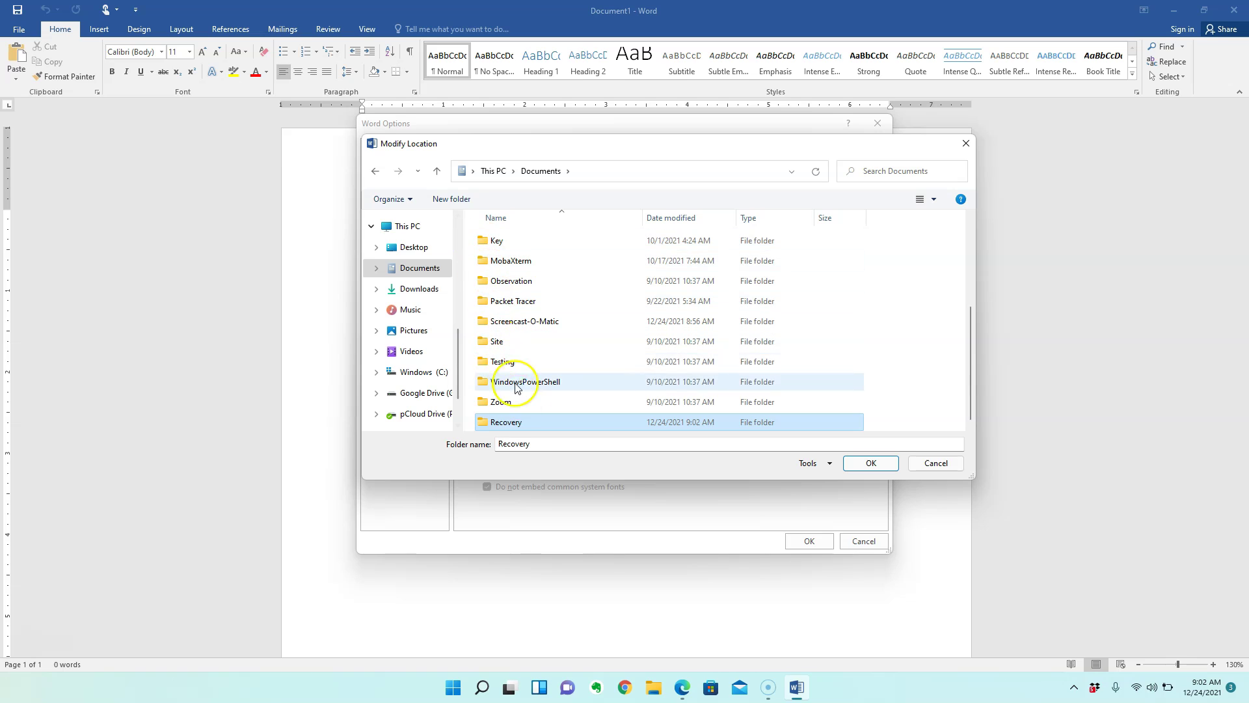
{"action": "left_click", "coordinate": [514, 423]}
{"action": "double_click", "coordinate": [514, 423]}
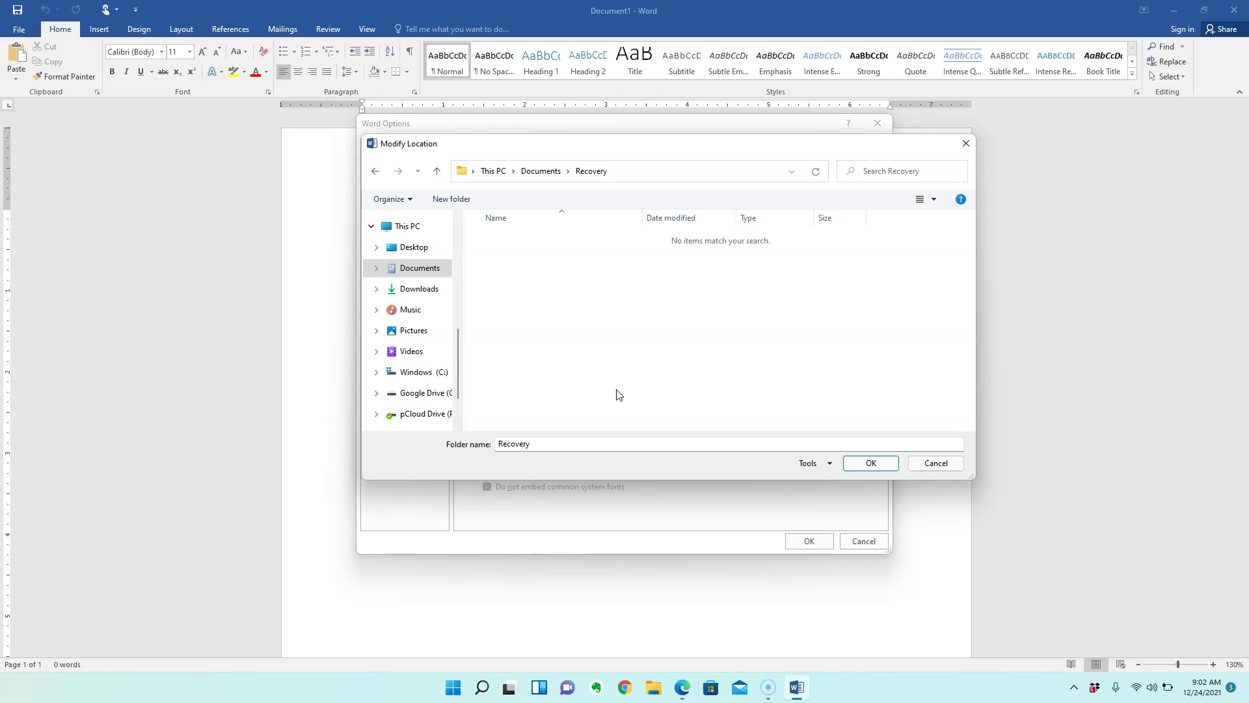
{"action": "left_click", "coordinate": [860, 463]}
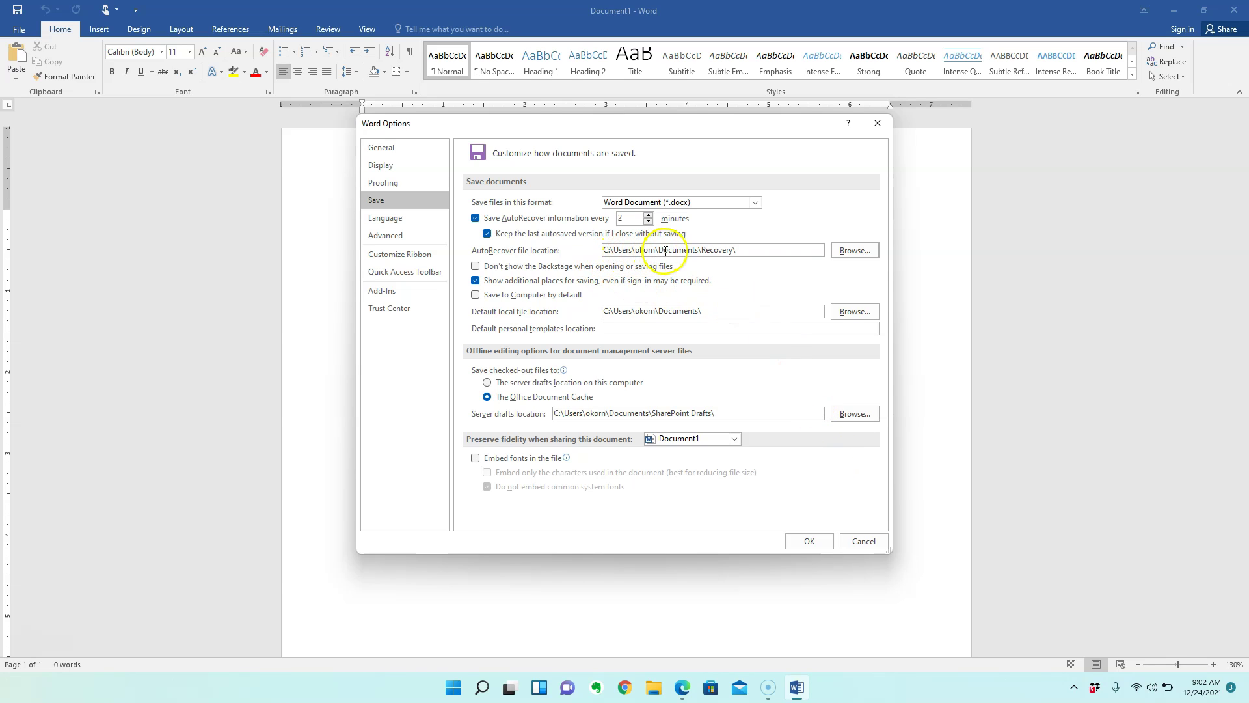
- Dismiss the security notification and browse for a new default local file location
{"action": "left_click", "coordinate": [745, 273]}
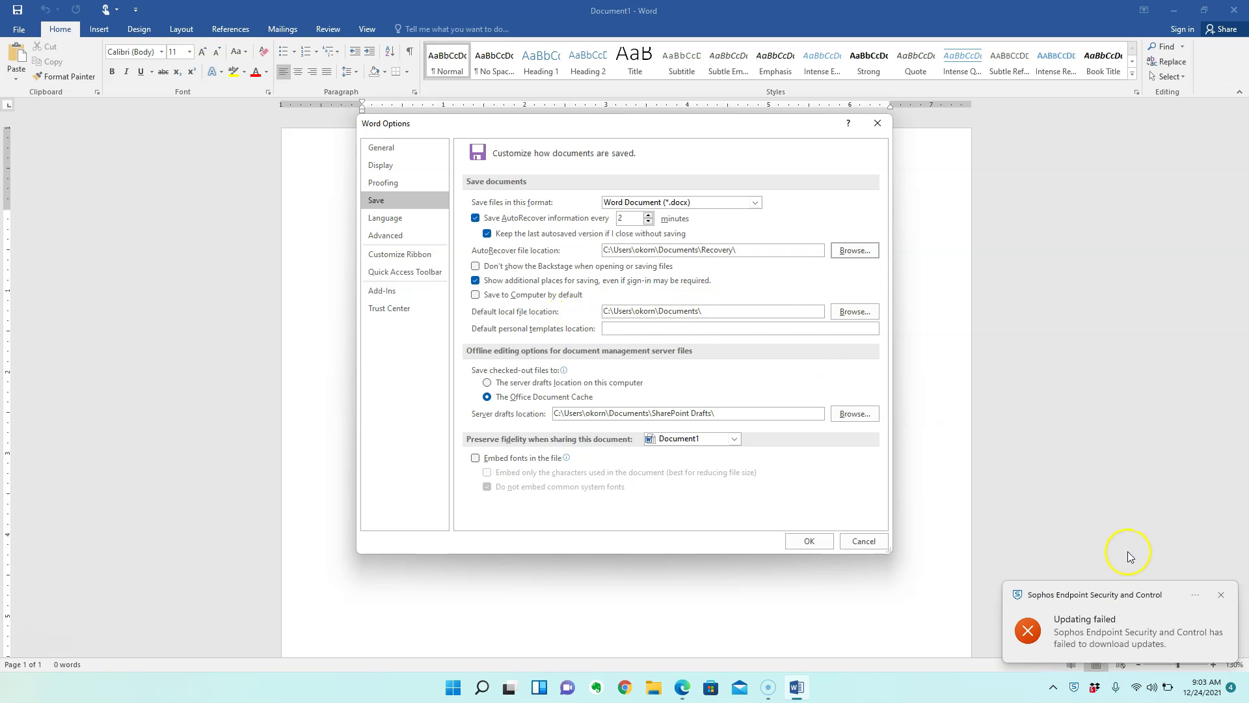
{"action": "left_click", "coordinate": [1222, 595]}
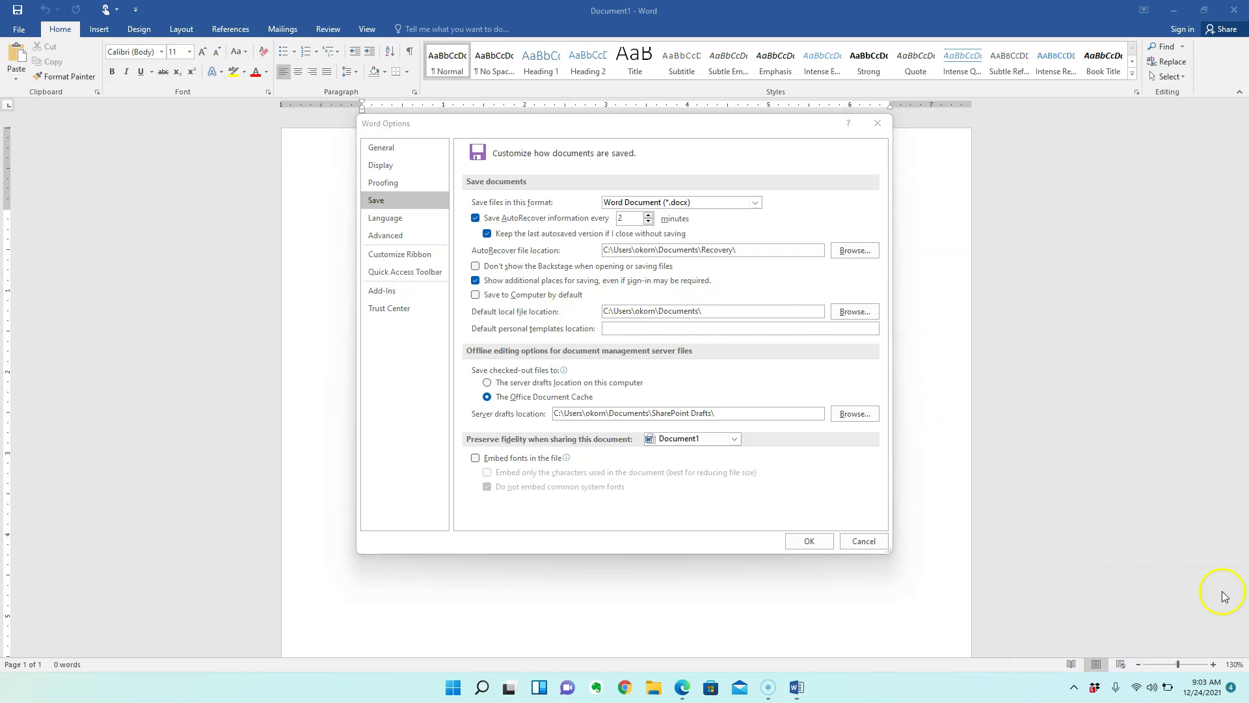
{"action": "left_click_drag", "start_coordinate": [712, 309], "coordinate": [585, 312]}
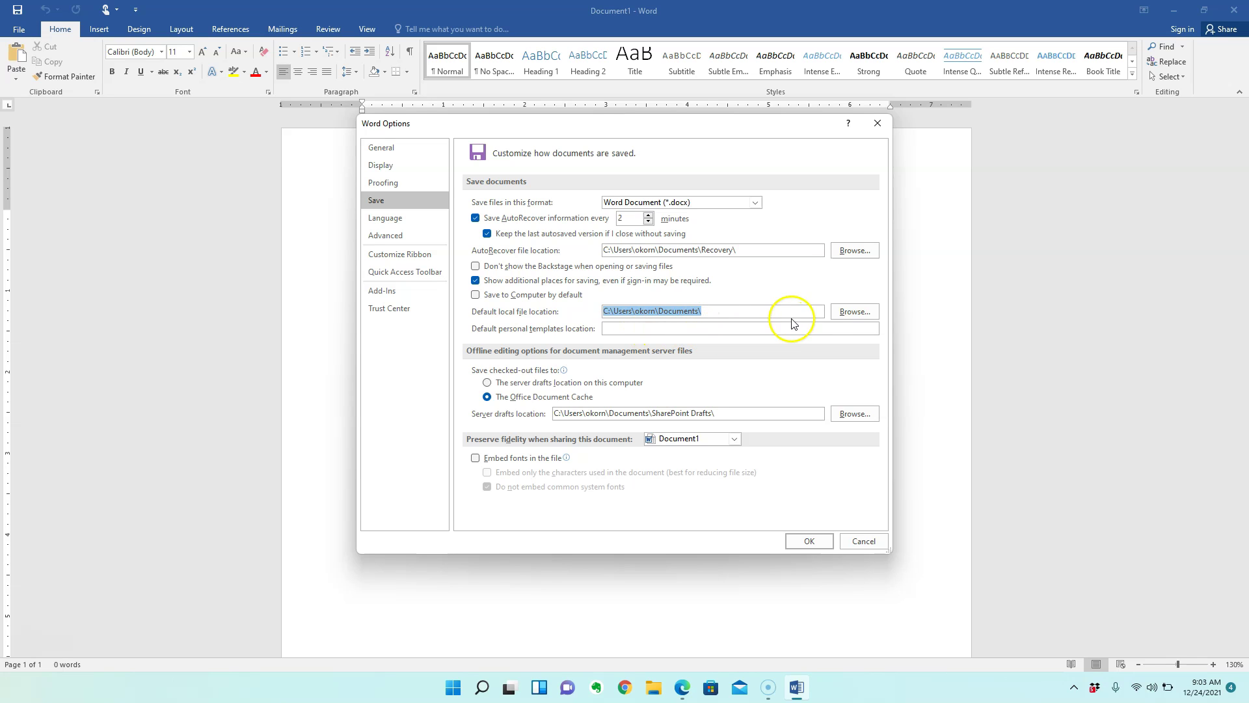
{"action": "left_click", "coordinate": [855, 311]}
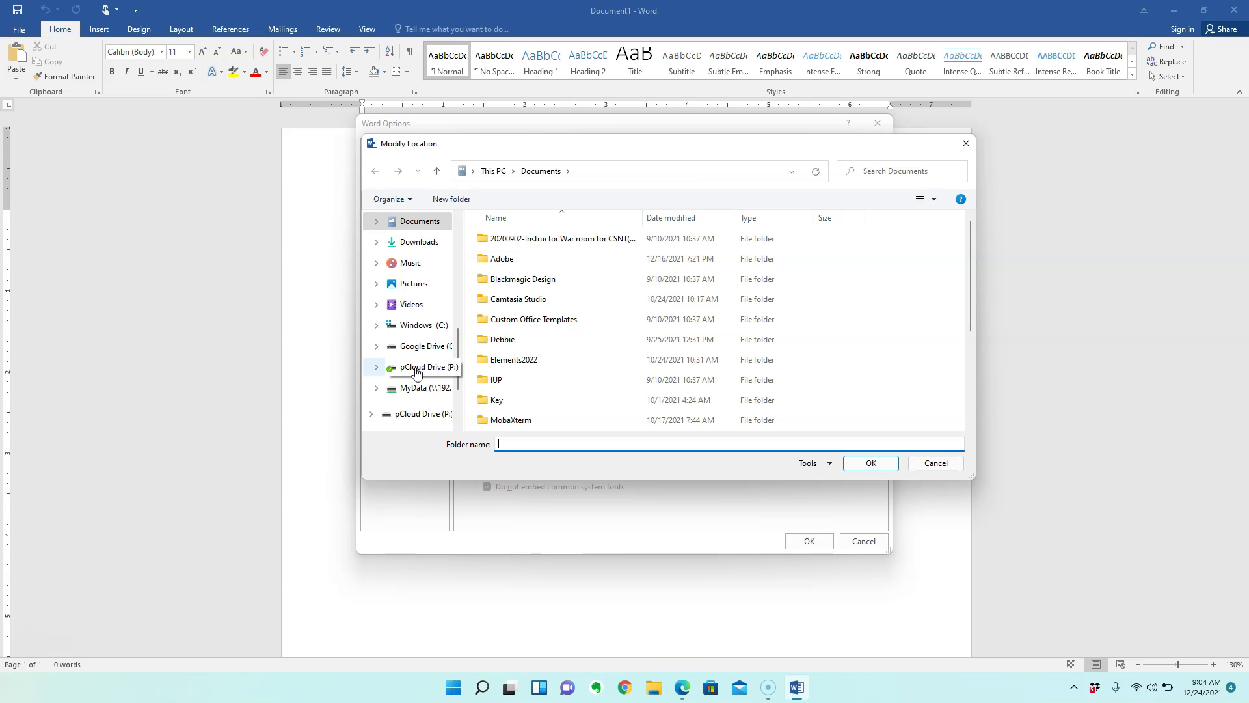
- Set the default local file location to pCloud Drive's Documents folder (P:\Documents\)
{"action": "left_click", "coordinate": [416, 370]}
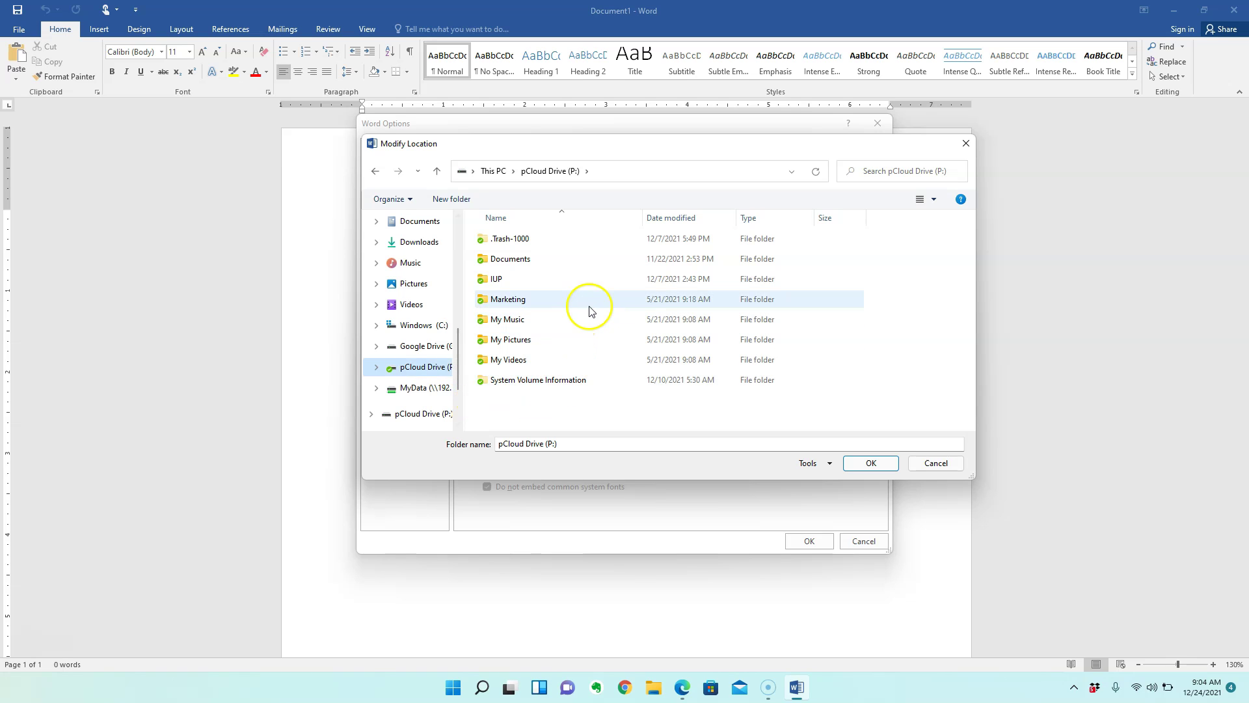
{"action": "left_click", "coordinate": [509, 260]}
{"action": "double_click", "coordinate": [509, 259]}
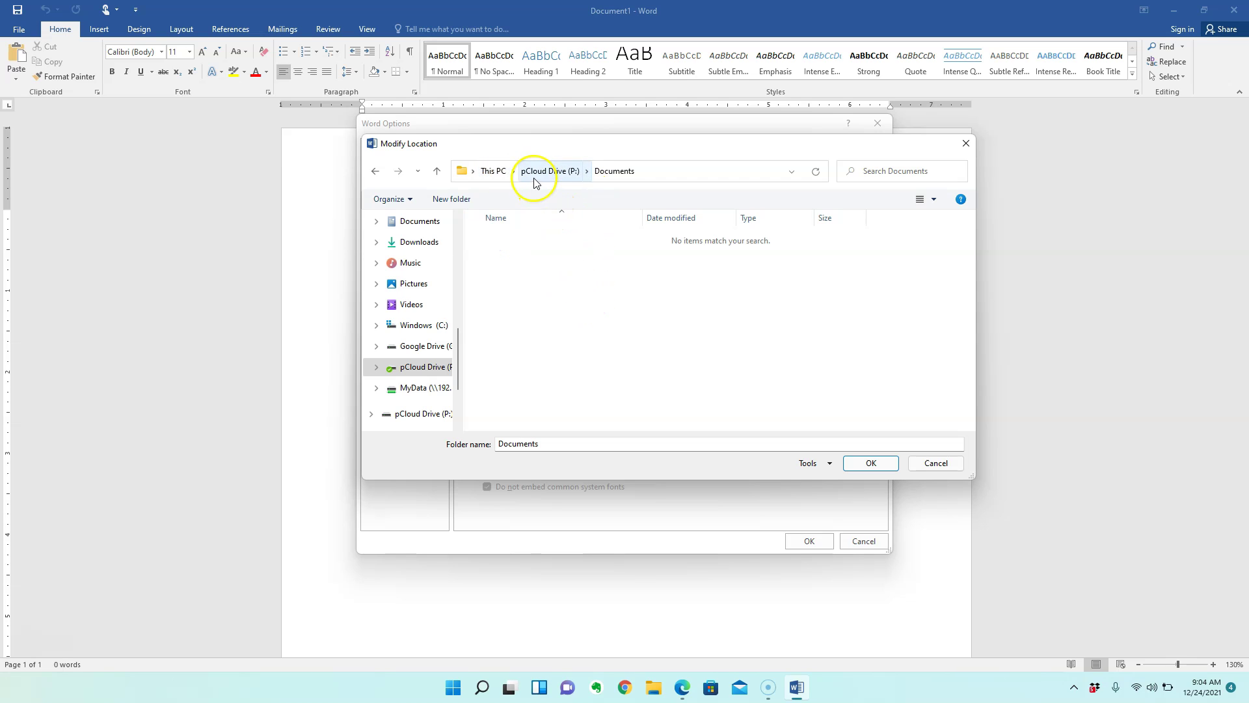
{"action": "left_click", "coordinate": [871, 463]}
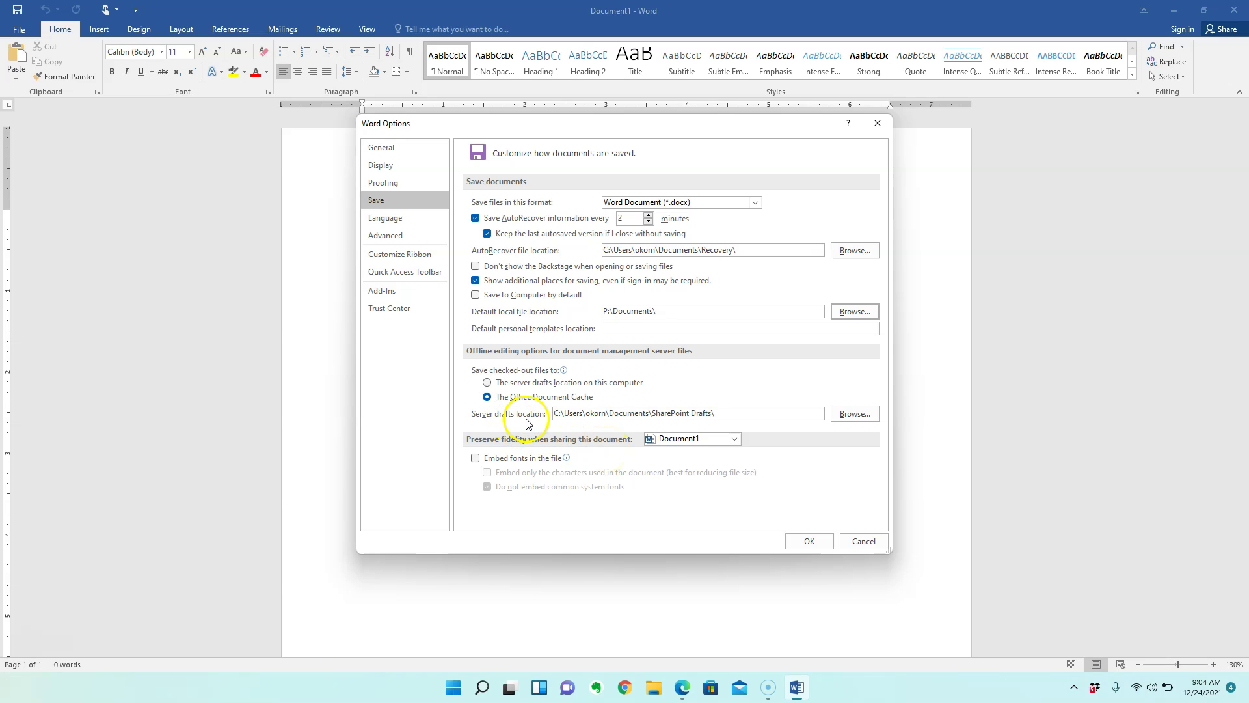
{"action": "left_click", "coordinate": [648, 413]}
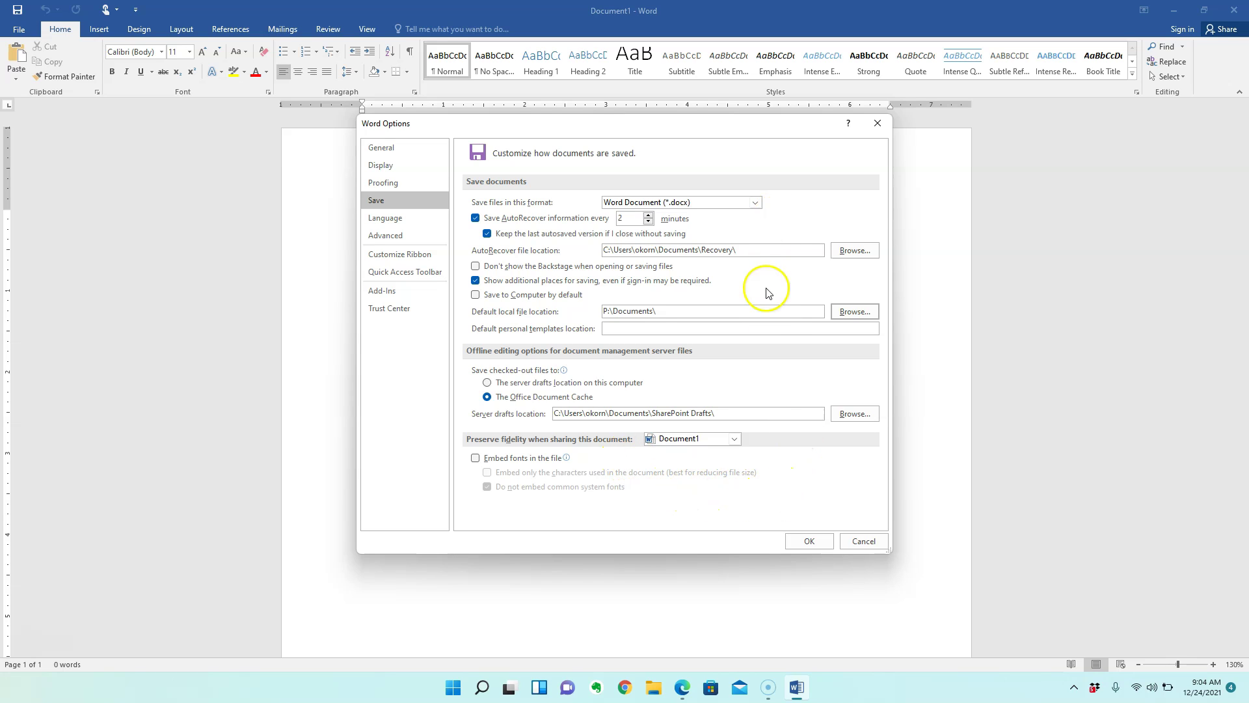
- Apply the save settings, then type the centred line 'THIS IS MY pCloud File'
{"action": "left_click", "coordinate": [807, 542]}
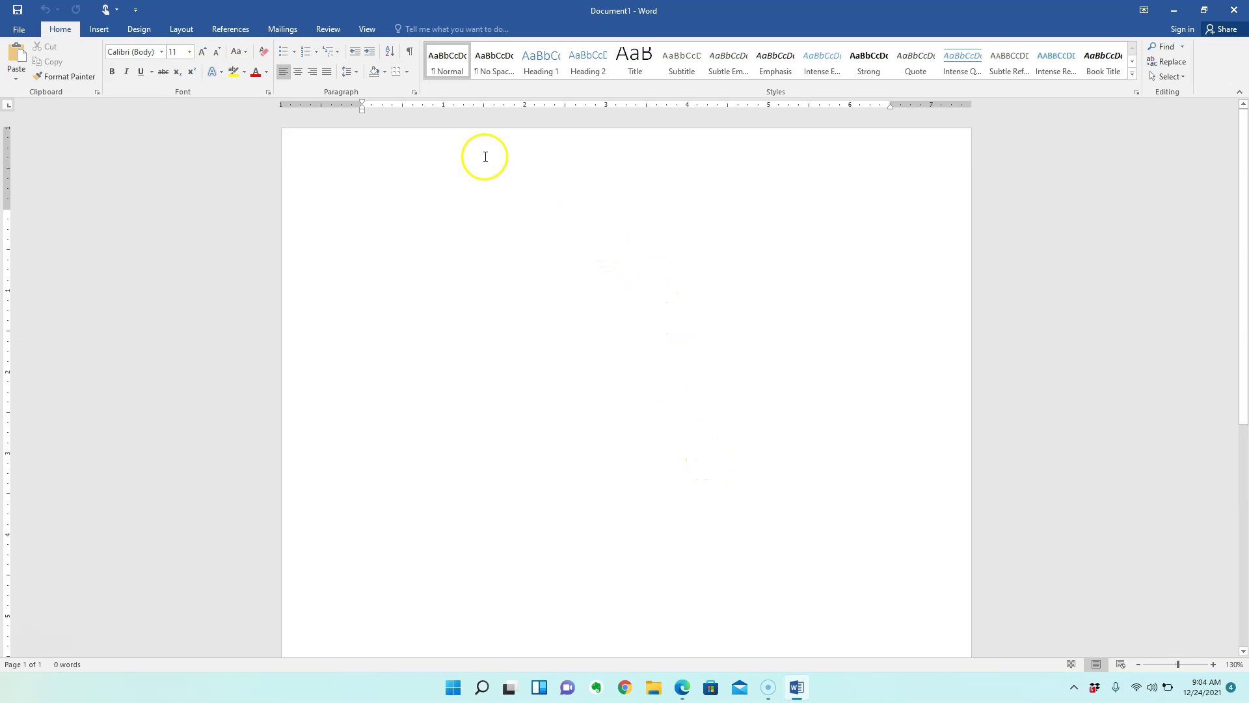
{"action": "left_click", "coordinate": [300, 74]}
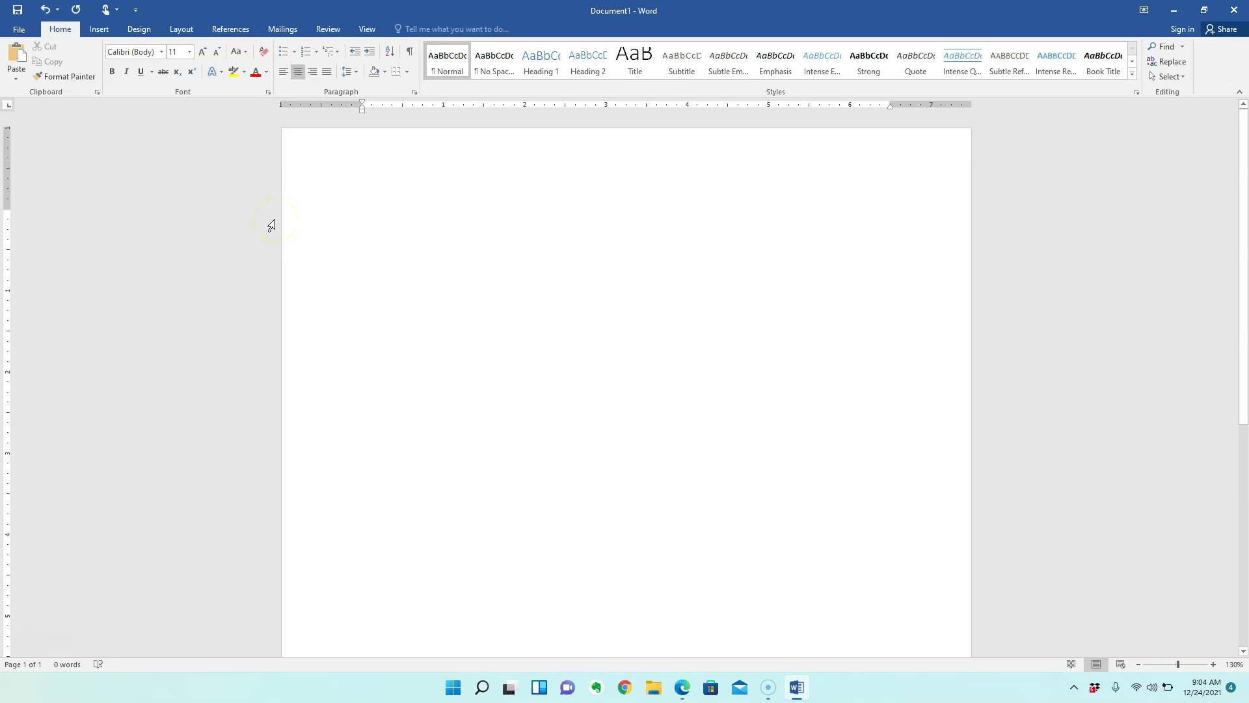
{"action": "type", "text": "THIS I"}
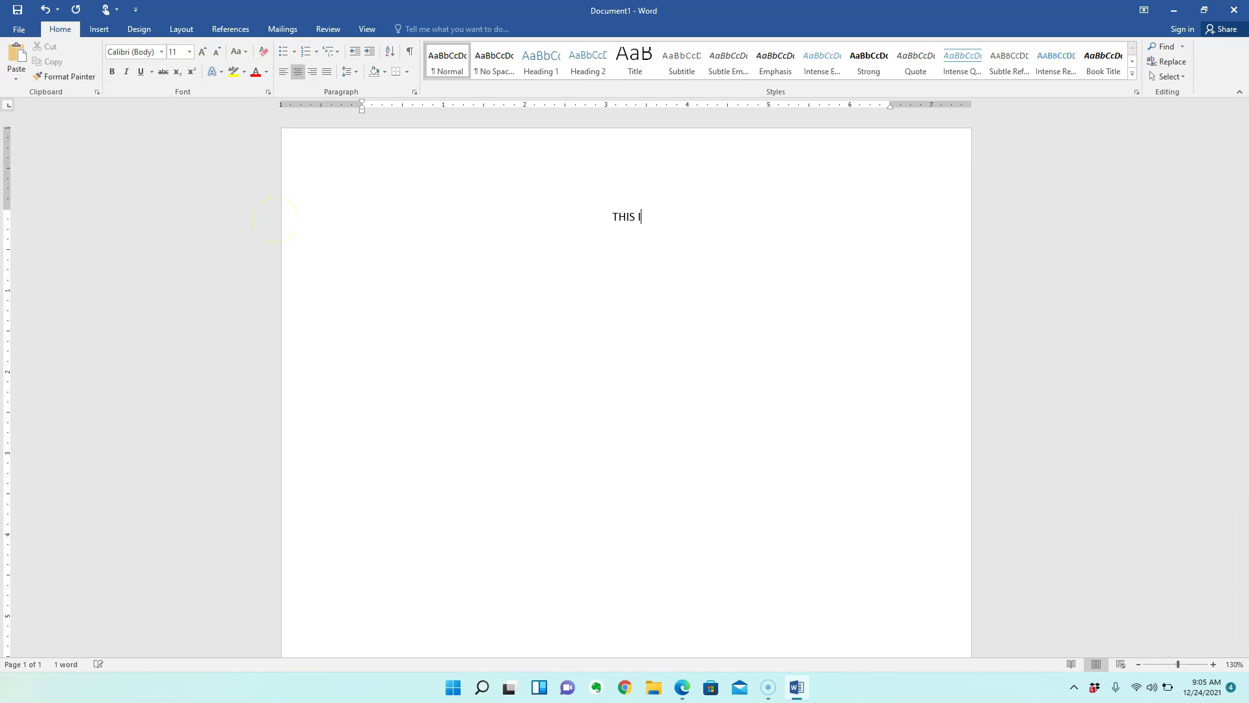
{"action": "type", "text": "S MY pCloud FIle"}
{"action": "key", "text": "BackSpace"}
{"action": "key", "text": "BackSpace"}
{"action": "key", "text": "BackSpace"}
{"action": "type", "text": "ile"}
{"action": "key", "text": "Return"}
{"action": "key", "text": "Return"}
{"action": "key", "text": "Return"}
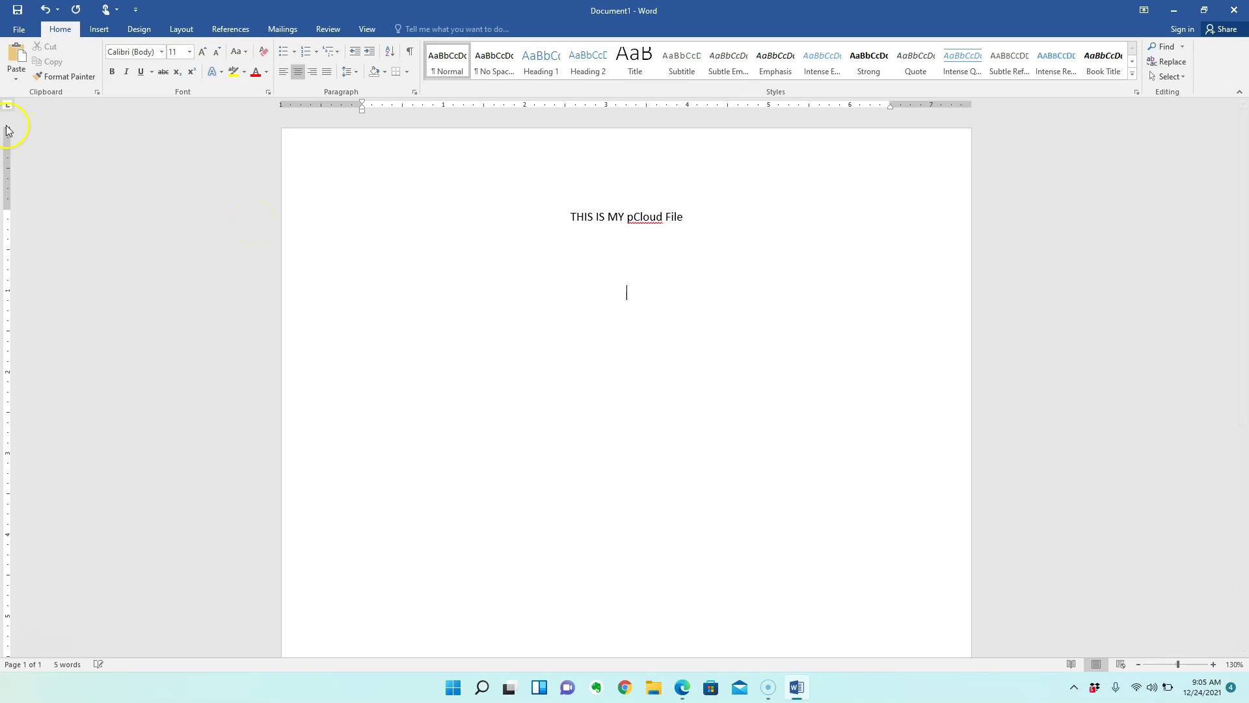
- Use Save As to save the document as firstdoc in P:\Documents
{"action": "left_click", "coordinate": [19, 30]}
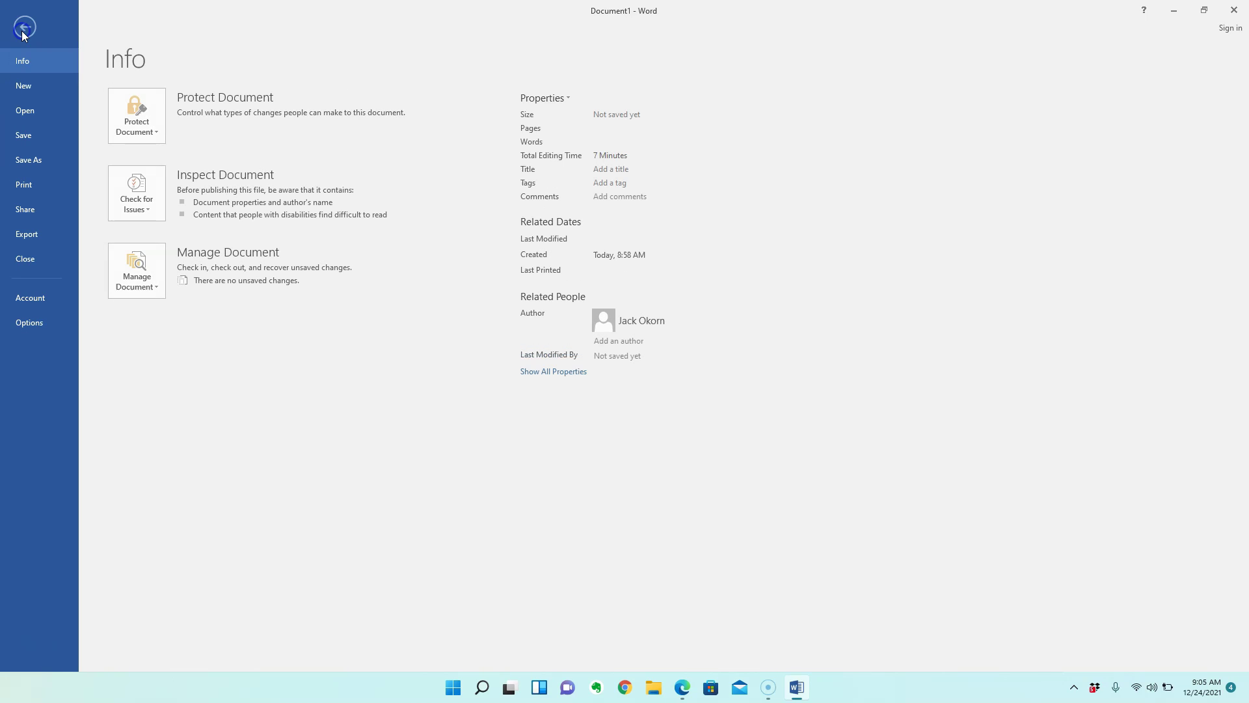
{"action": "left_click", "coordinate": [26, 160]}
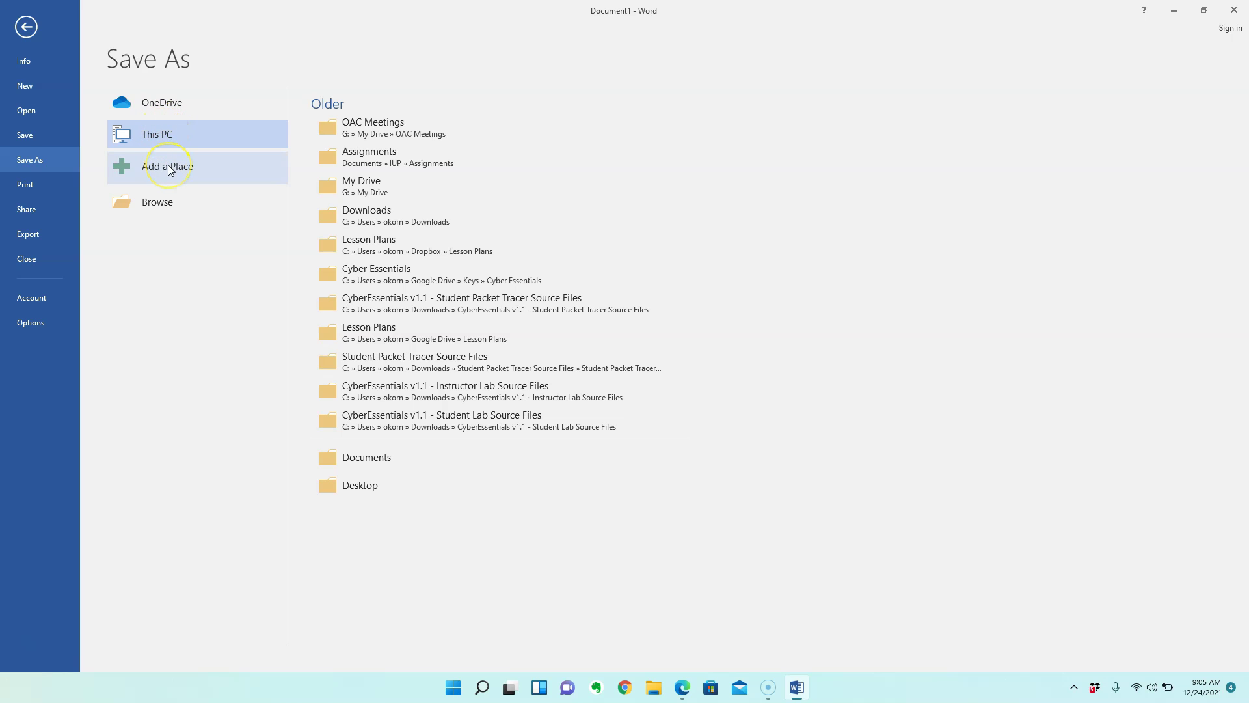
{"action": "left_click", "coordinate": [157, 201]}
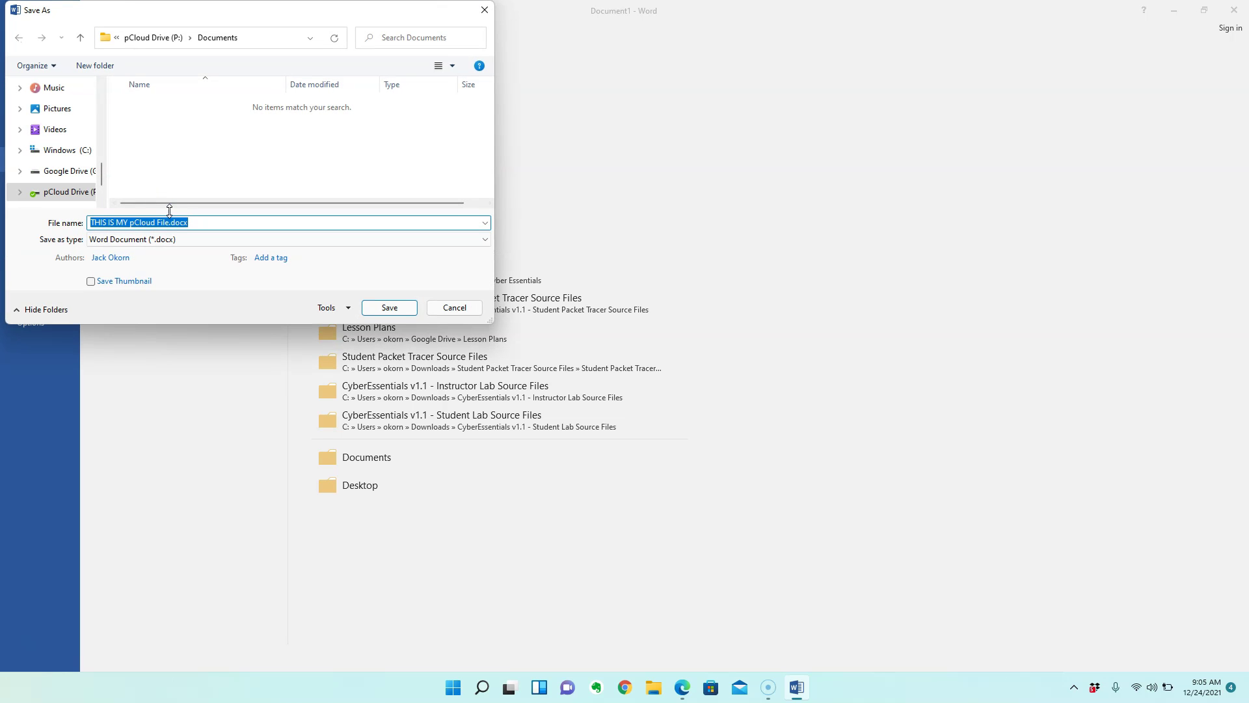
{"action": "left_click_drag", "start_coordinate": [209, 18], "coordinate": [456, 84]}
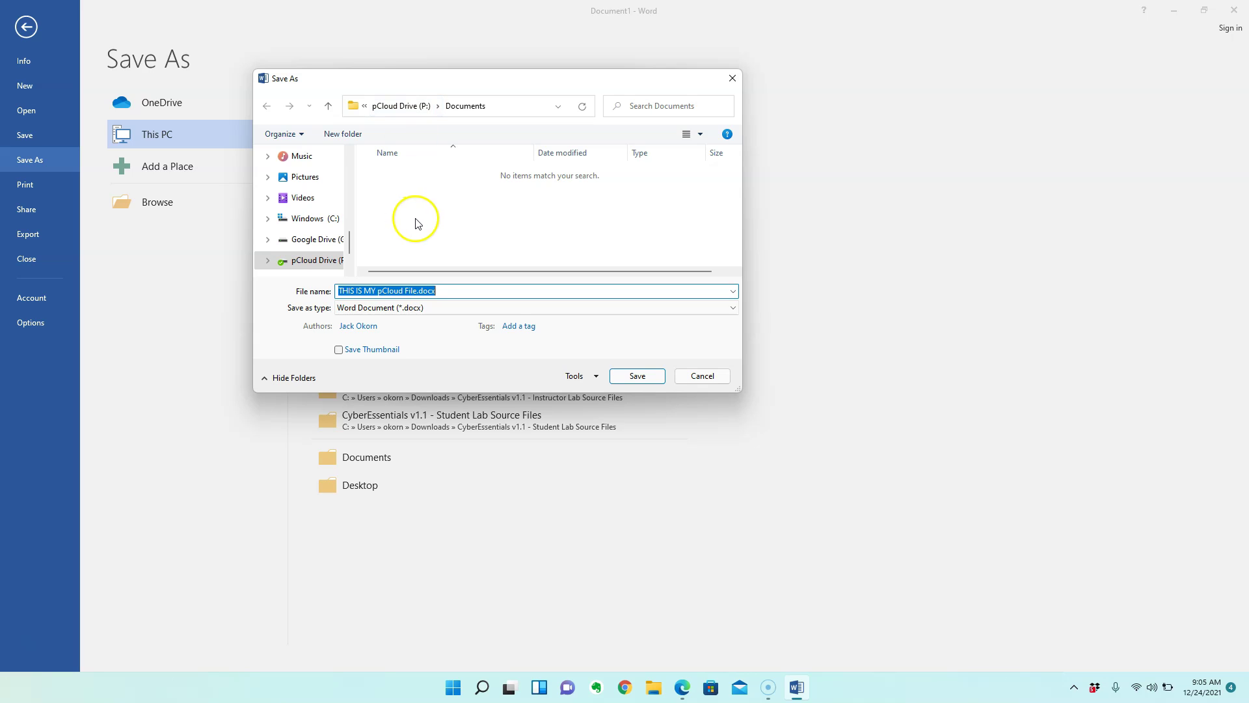
{"action": "left_click", "coordinate": [393, 291]}
{"action": "left_click_drag", "start_coordinate": [413, 291], "coordinate": [332, 291]}
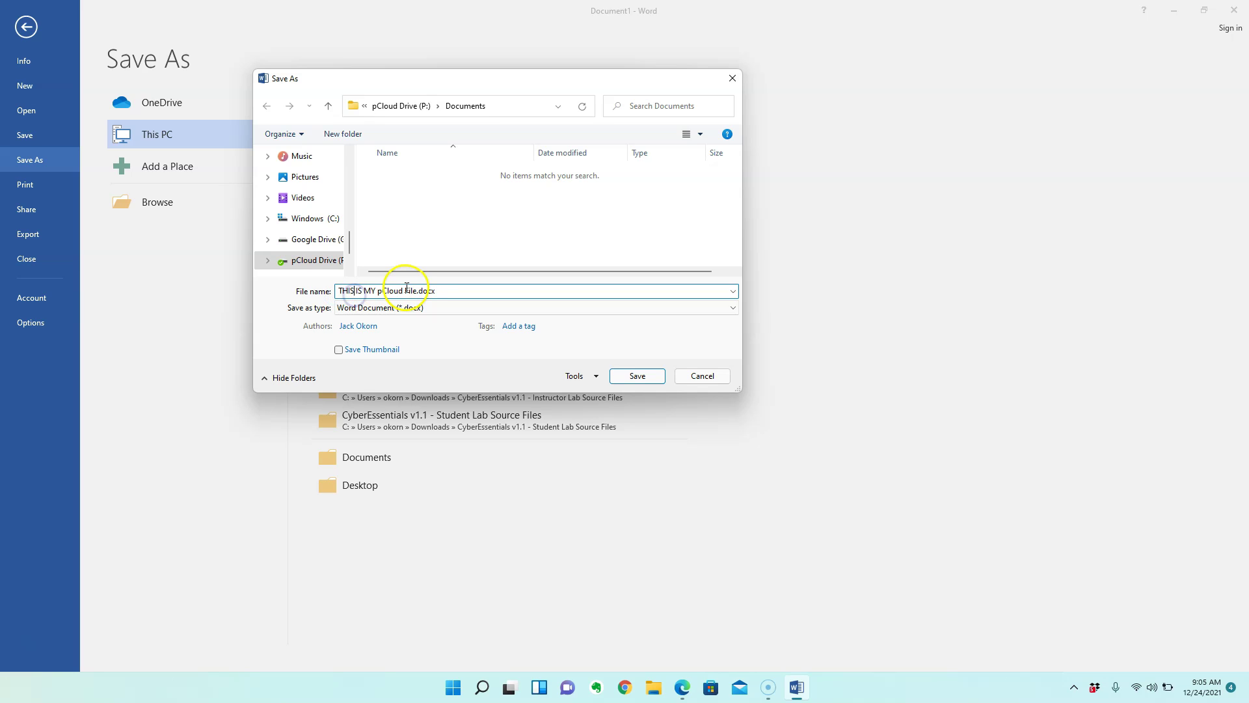
{"action": "left_click_drag", "start_coordinate": [417, 291], "coordinate": [313, 295]}
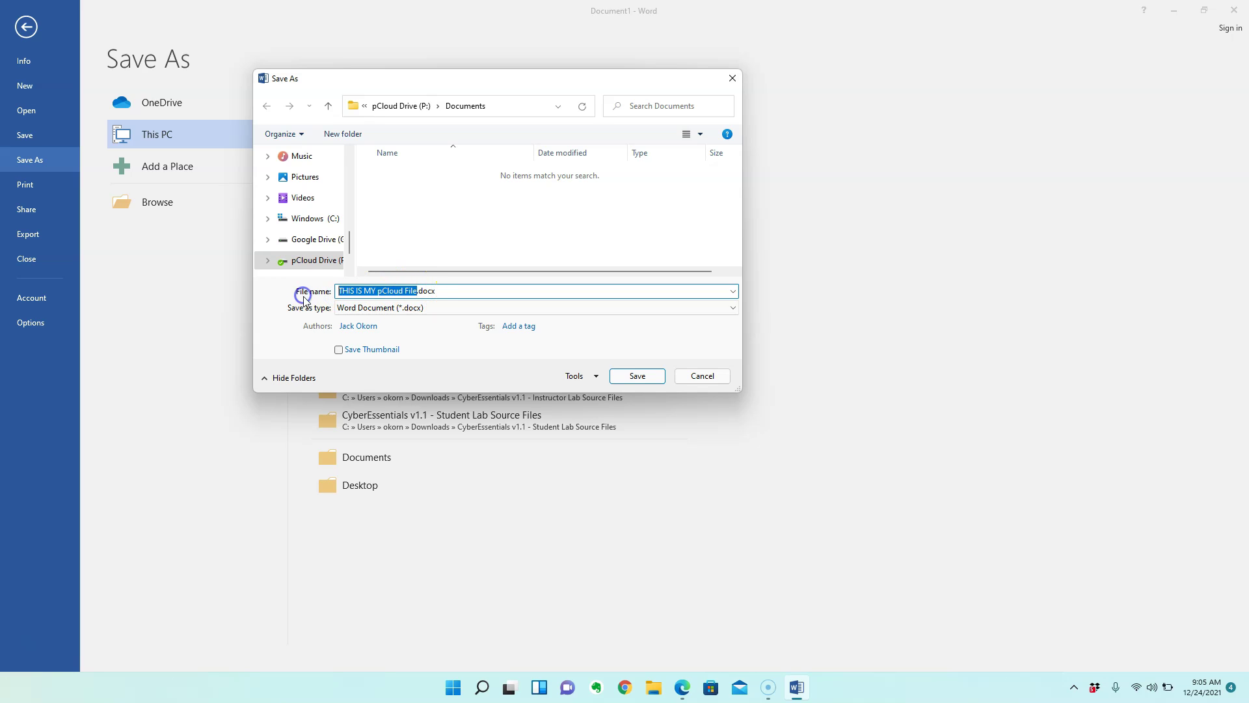
{"action": "type", "text": "first"}
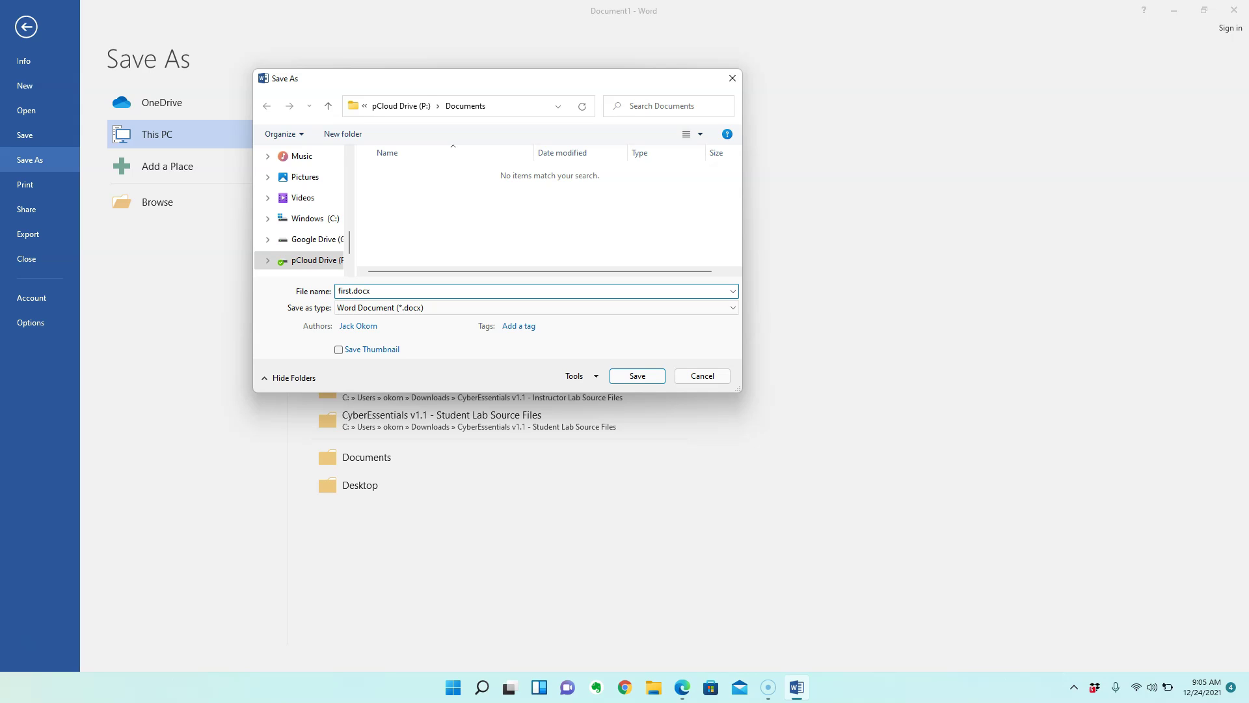
{"action": "type", "text": "doc"}
{"action": "left_click", "coordinate": [630, 377]}
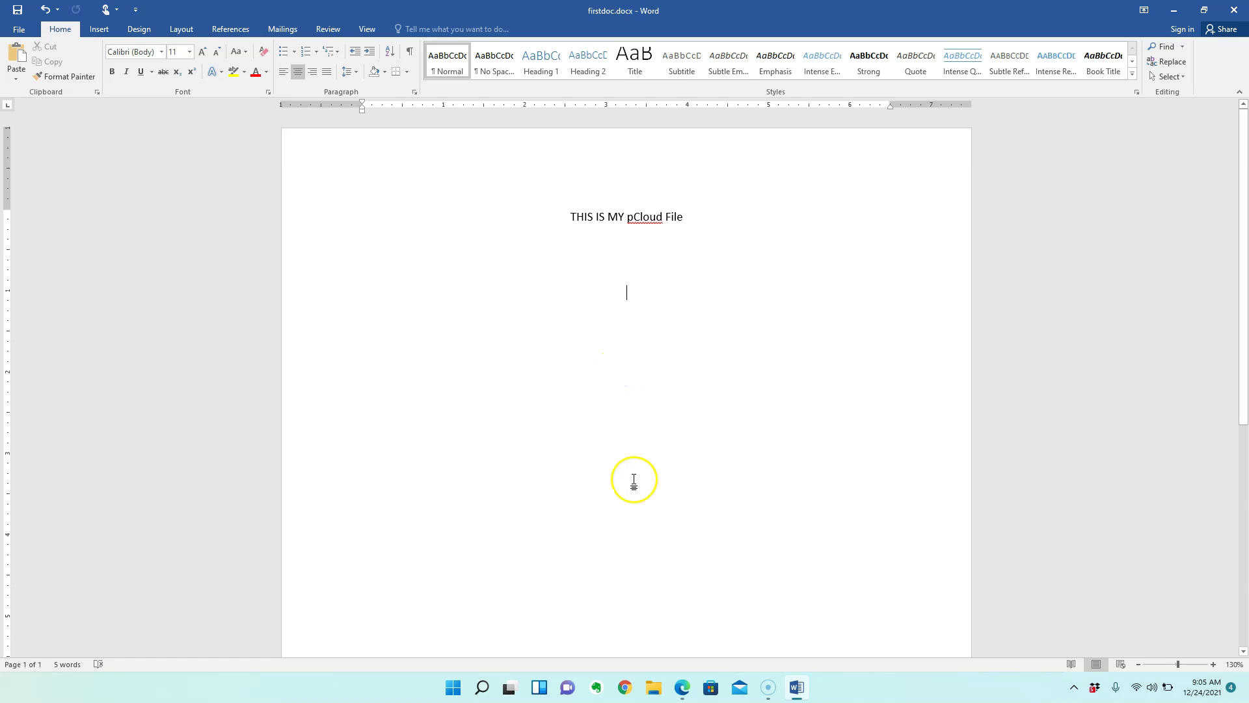
- In File Explorer, open pCloud Drive (P:) > Documents to find firstdoc.docx
{"action": "left_click", "coordinate": [654, 688]}
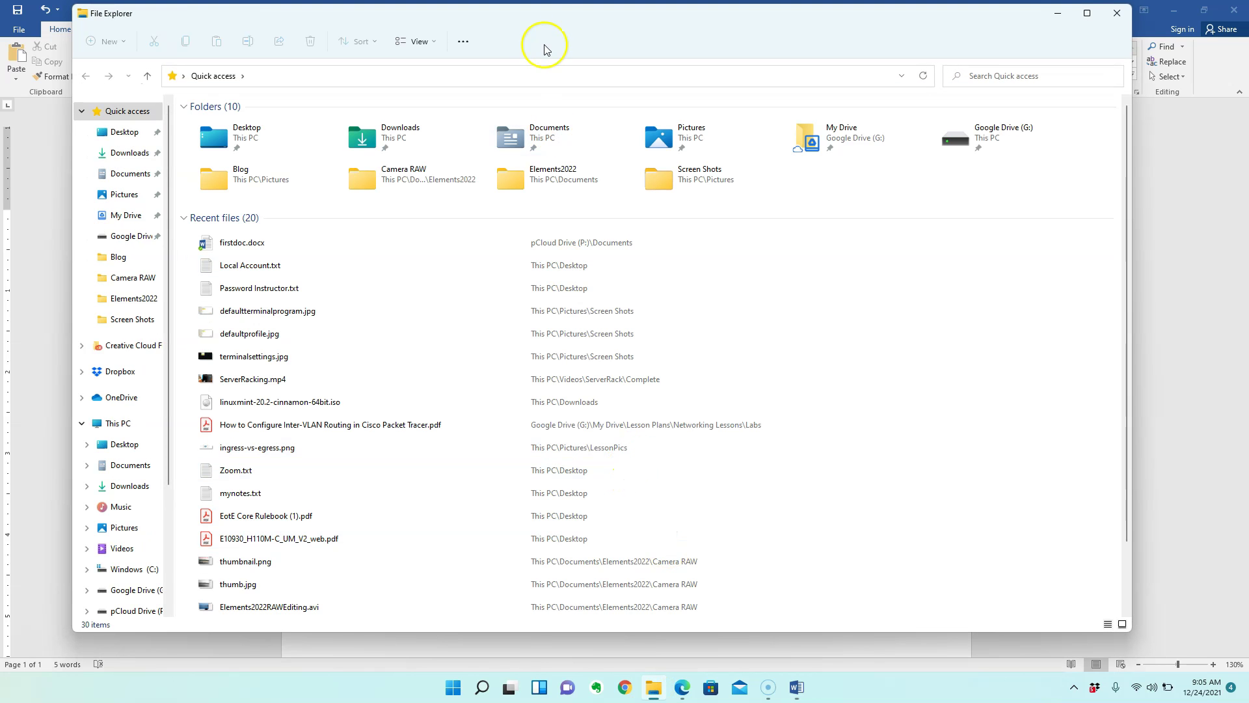
{"action": "left_click_drag", "start_coordinate": [581, 26], "coordinate": [602, 37]}
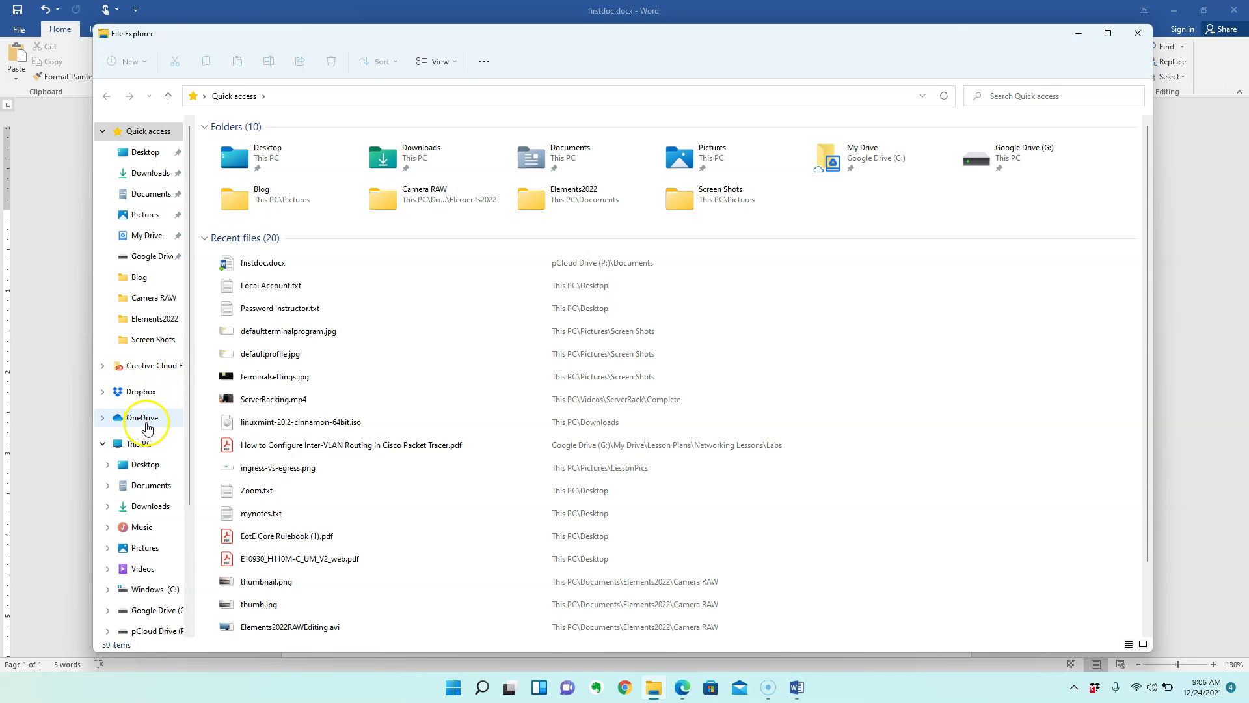
{"action": "left_click", "coordinate": [142, 632]}
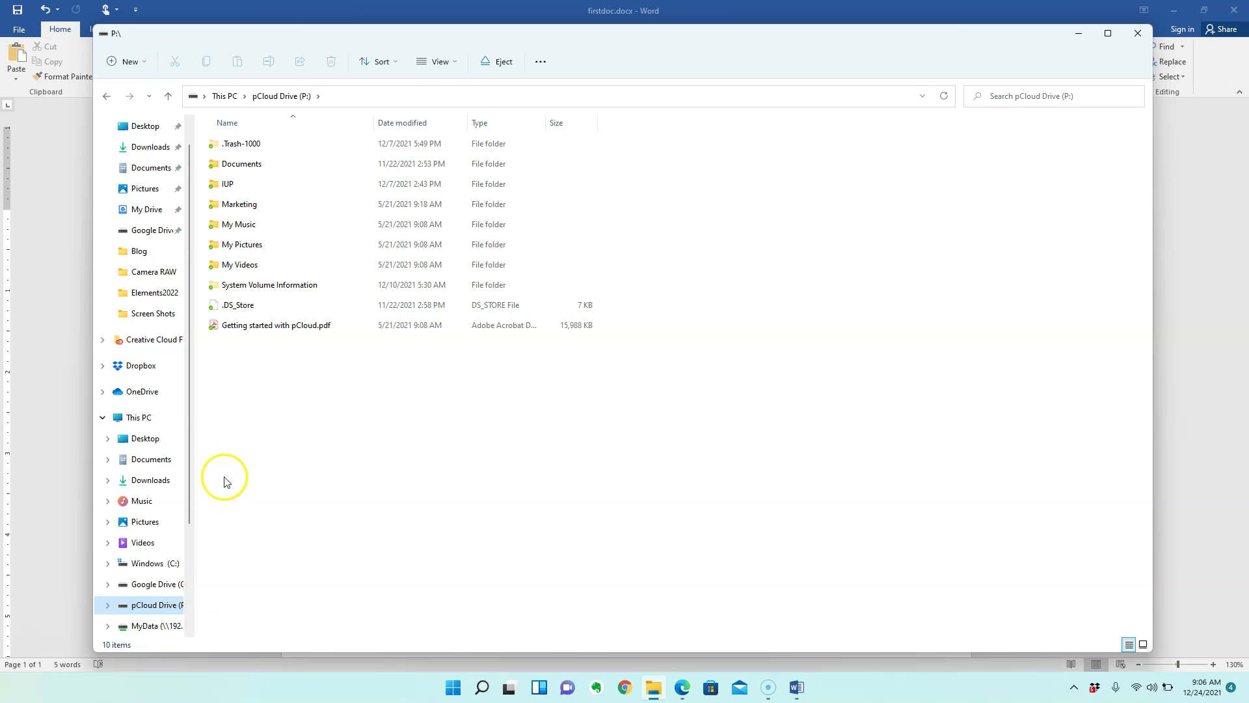
{"action": "double_click", "coordinate": [247, 162]}
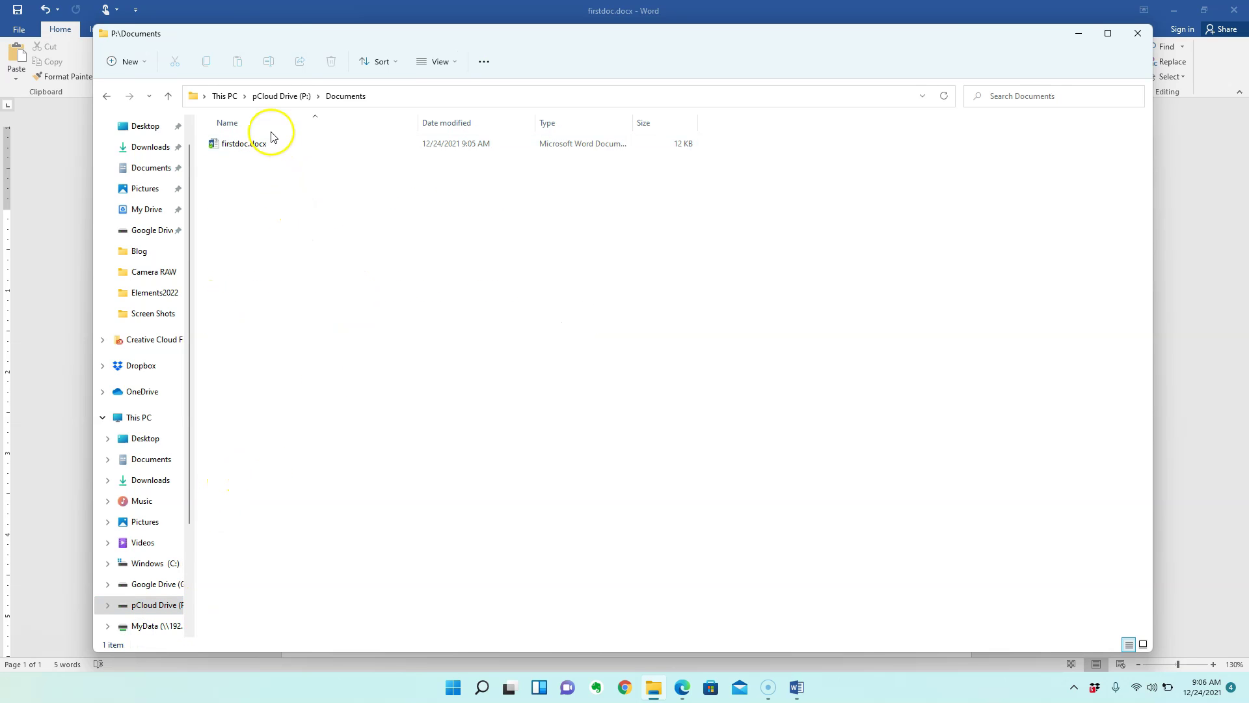